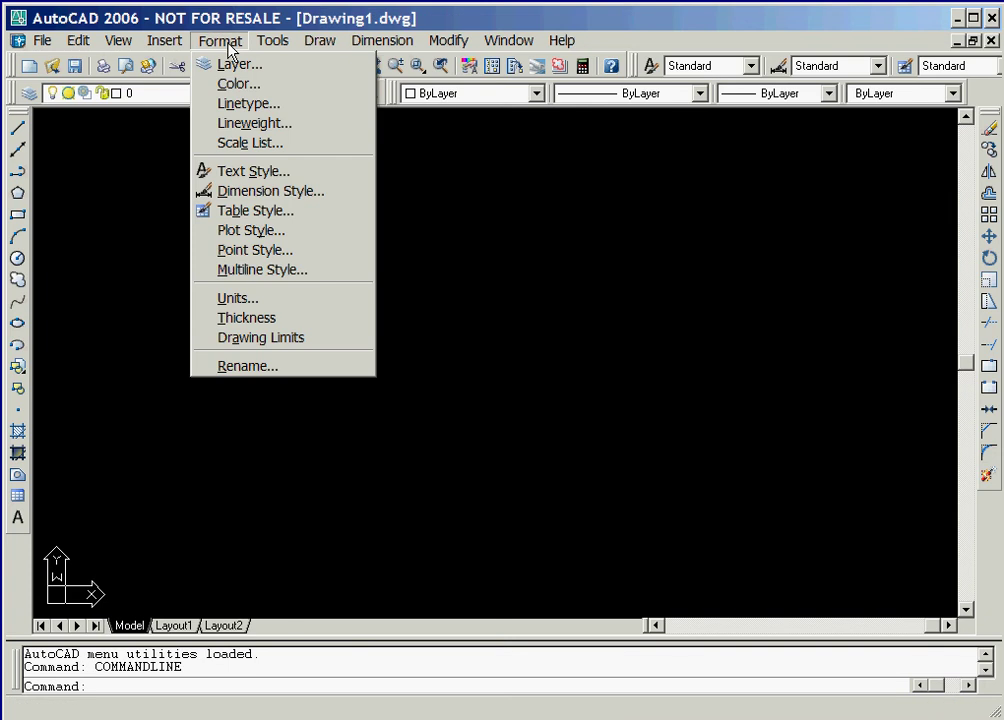
# Step: Set the drawing's length precision to 0.00 in the Units settings and apply it
pyautogui.click(310, 298)
pyautogui.click(412, 313)
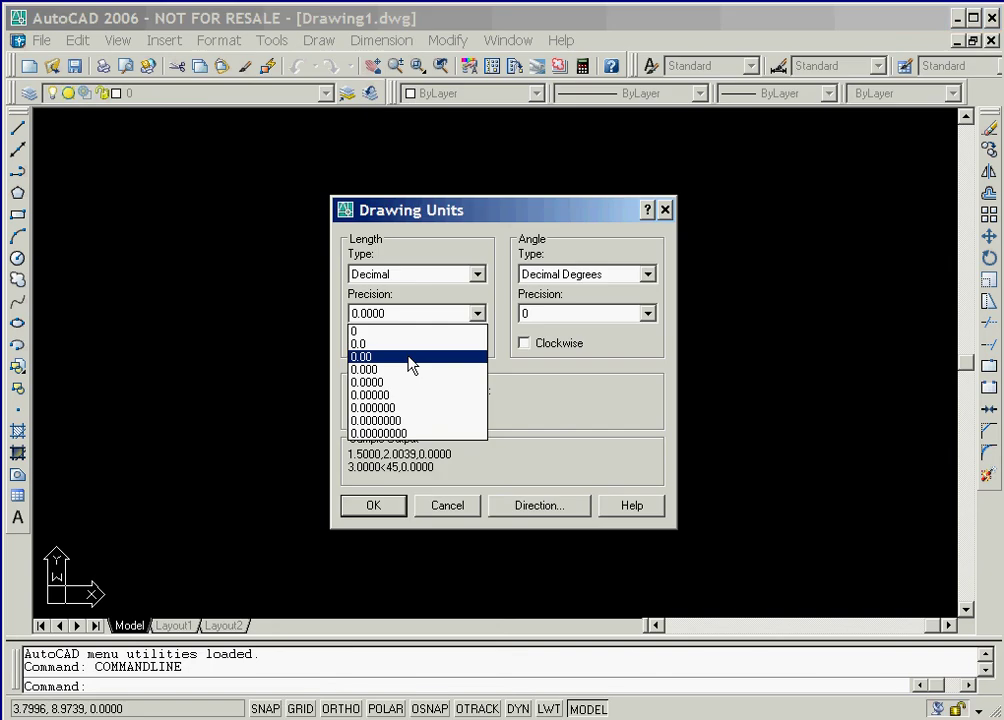
pyautogui.click(409, 358)
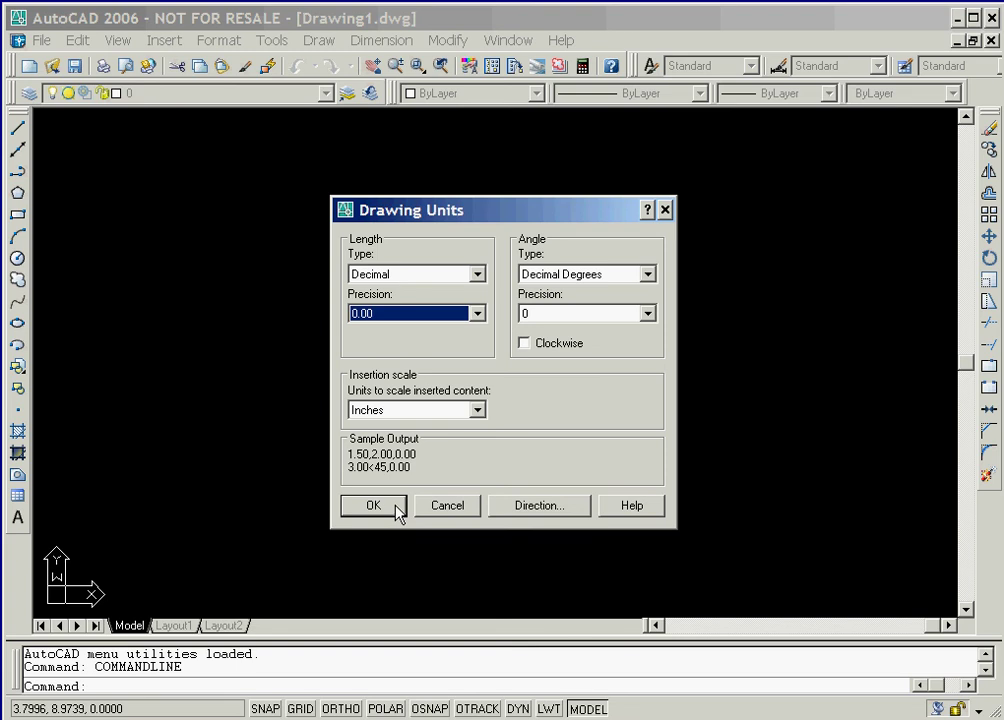
pyautogui.click(396, 506)
pyautogui.click(274, 40)
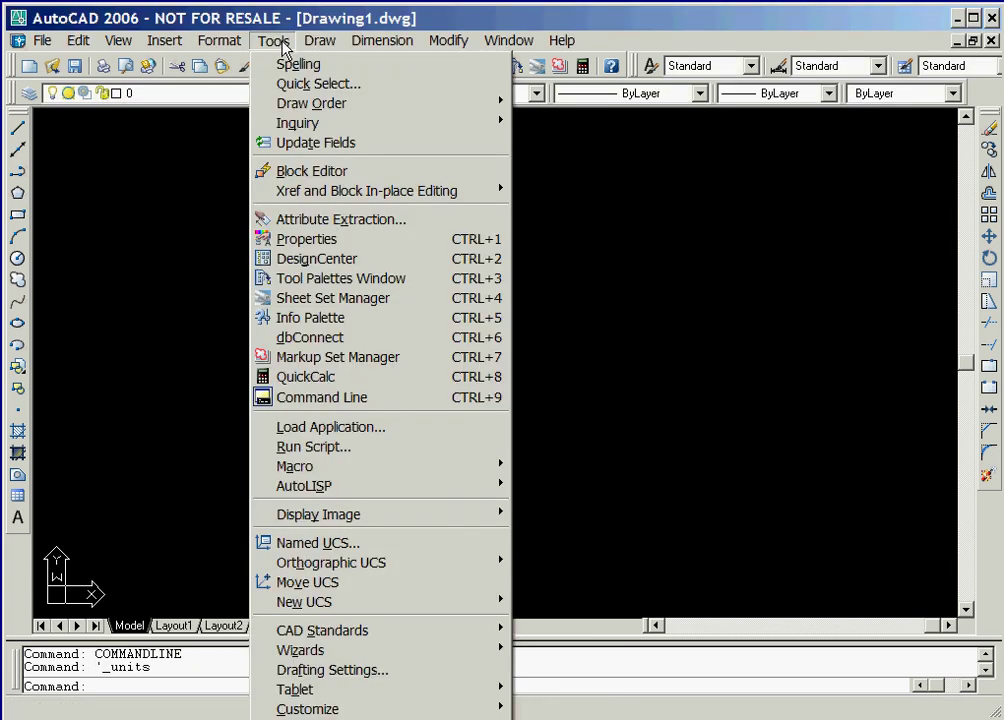
# Step: In Drafting Settings, change the grid X spacing to 1 so both grid spacings read 1.00
pyautogui.click(384, 678)
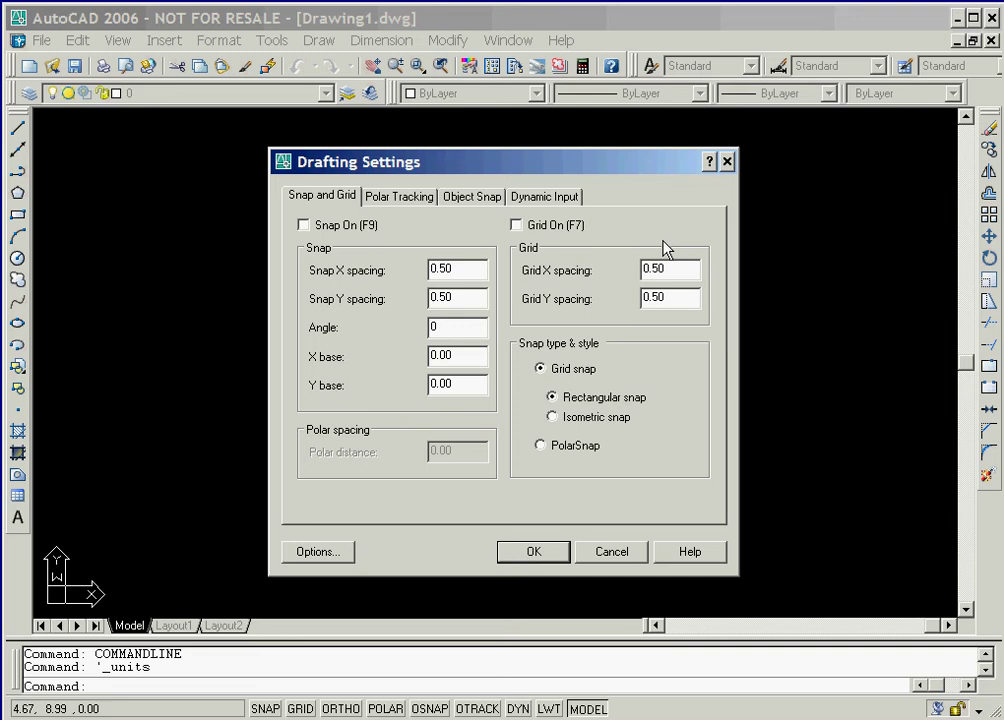
pyautogui.doubleClick(668, 269)
pyautogui.write('1')
pyautogui.click(682, 300)
# Step: Apply the 1.00 grid spacing and switch both SNAP and GRID on
pyautogui.click(546, 557)
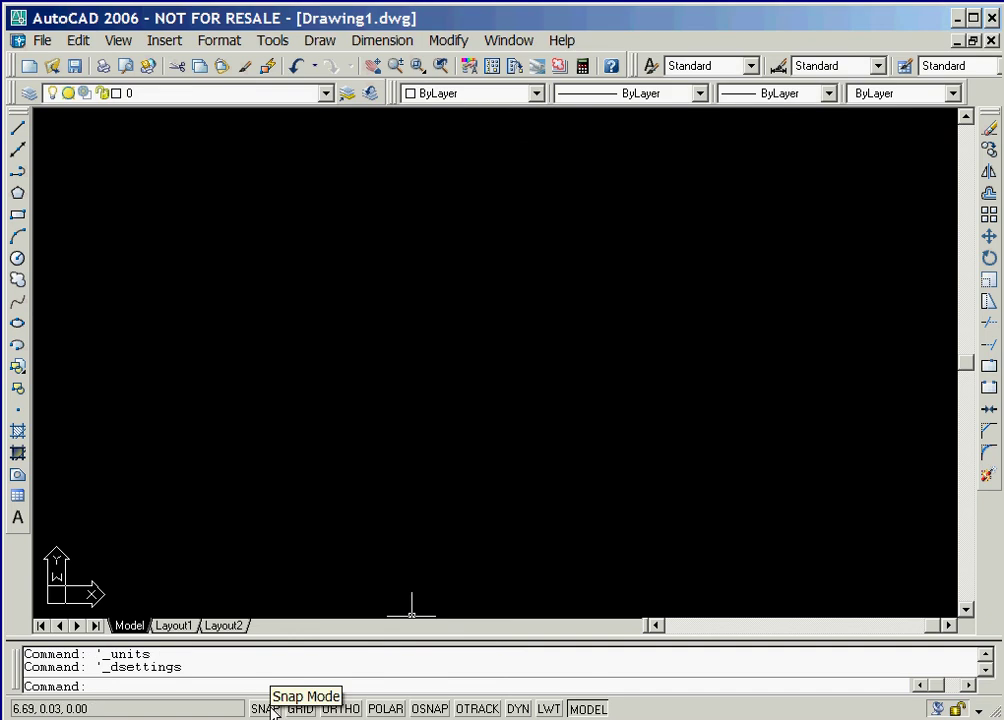
pyautogui.click(271, 708)
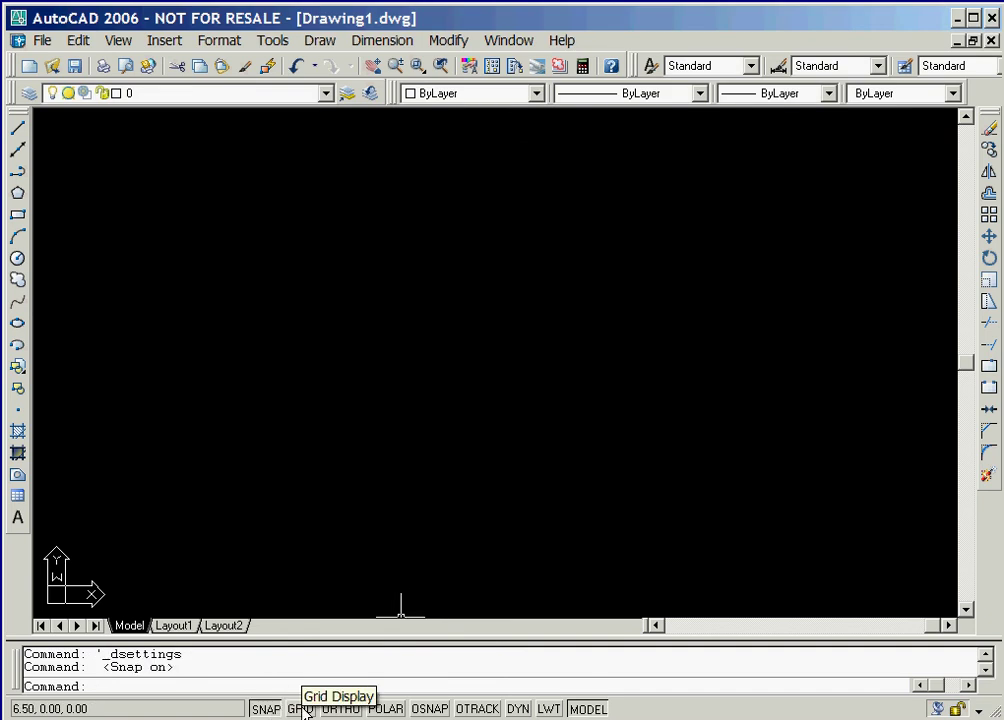
pyautogui.click(301, 708)
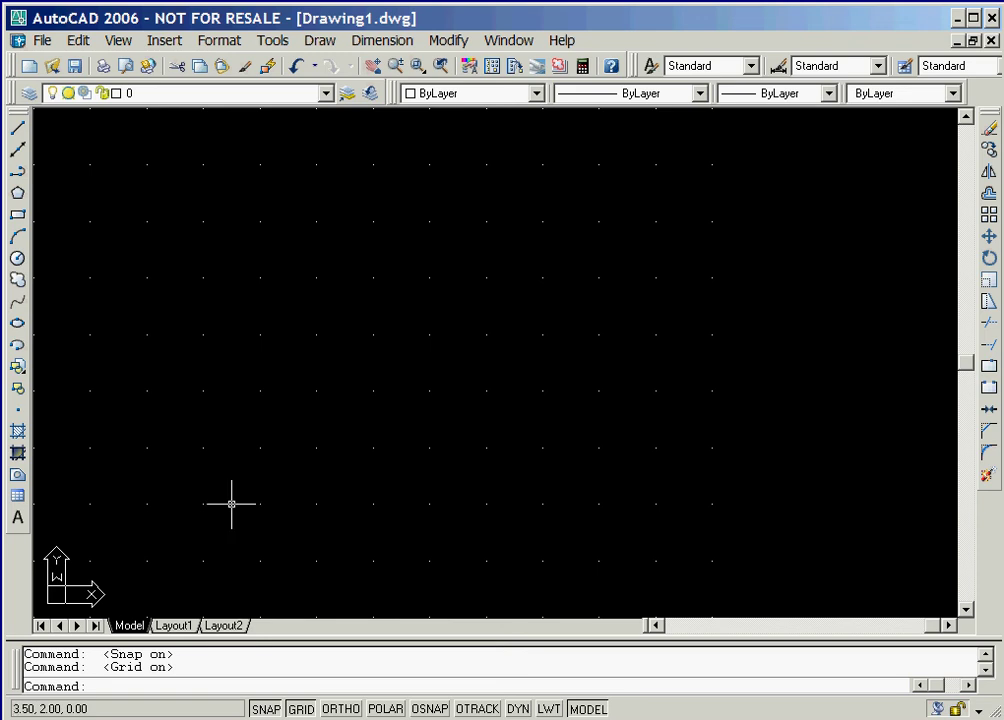
# Step: With Ortho on, draw a snapped line from (2, 6) to (2, 4), (3, 4) and (3, 1.5)
pyautogui.click(18, 128)
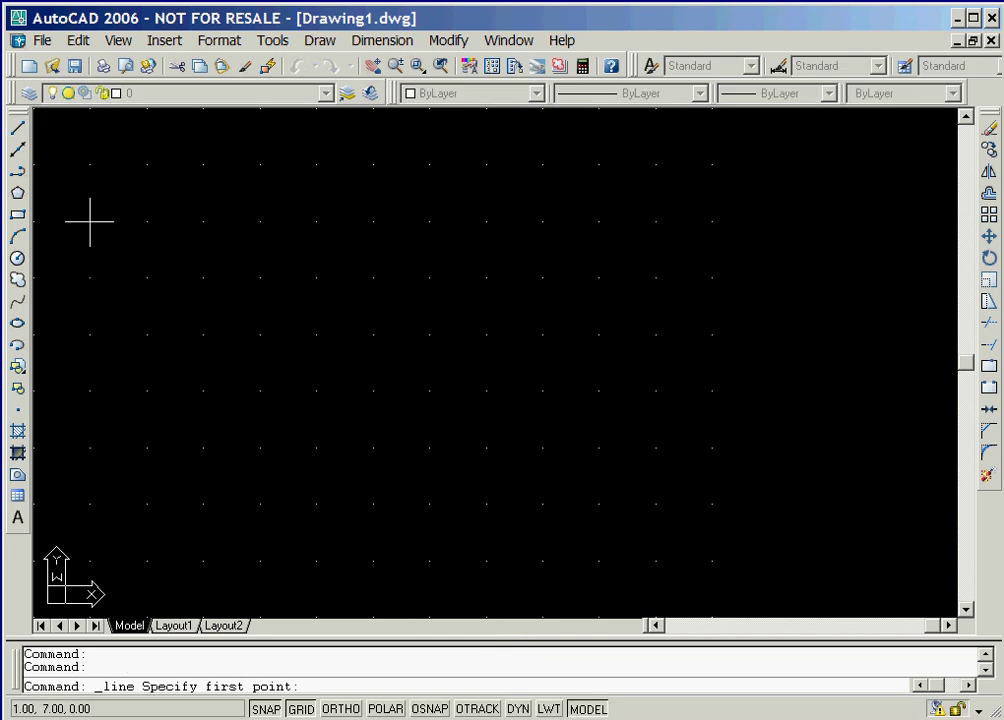
pyautogui.click(147, 278)
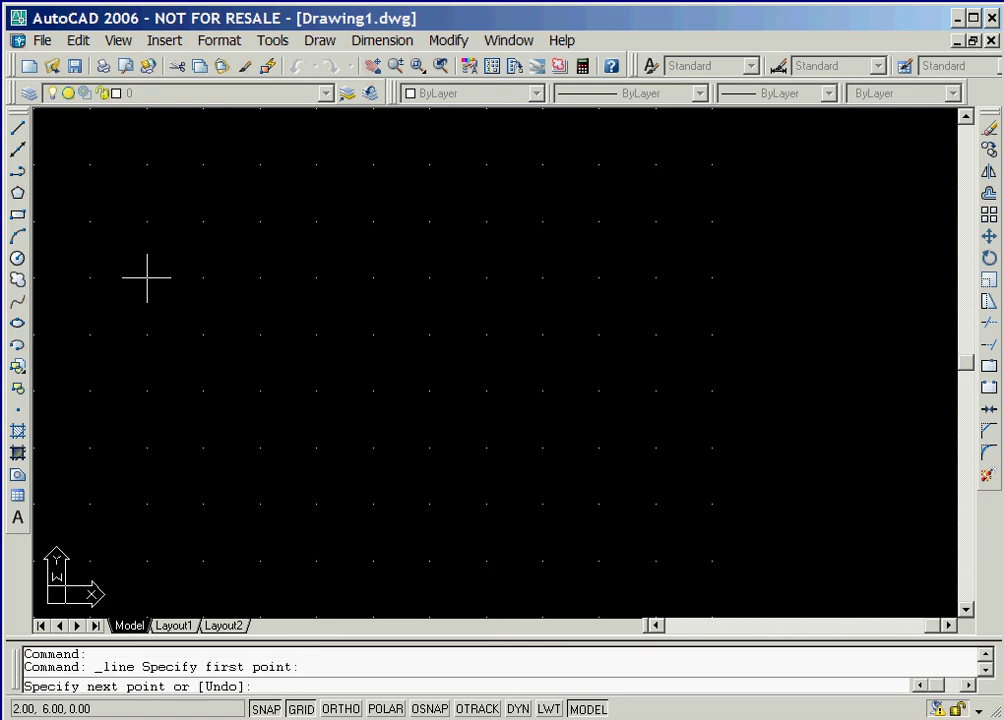
pyautogui.click(340, 708)
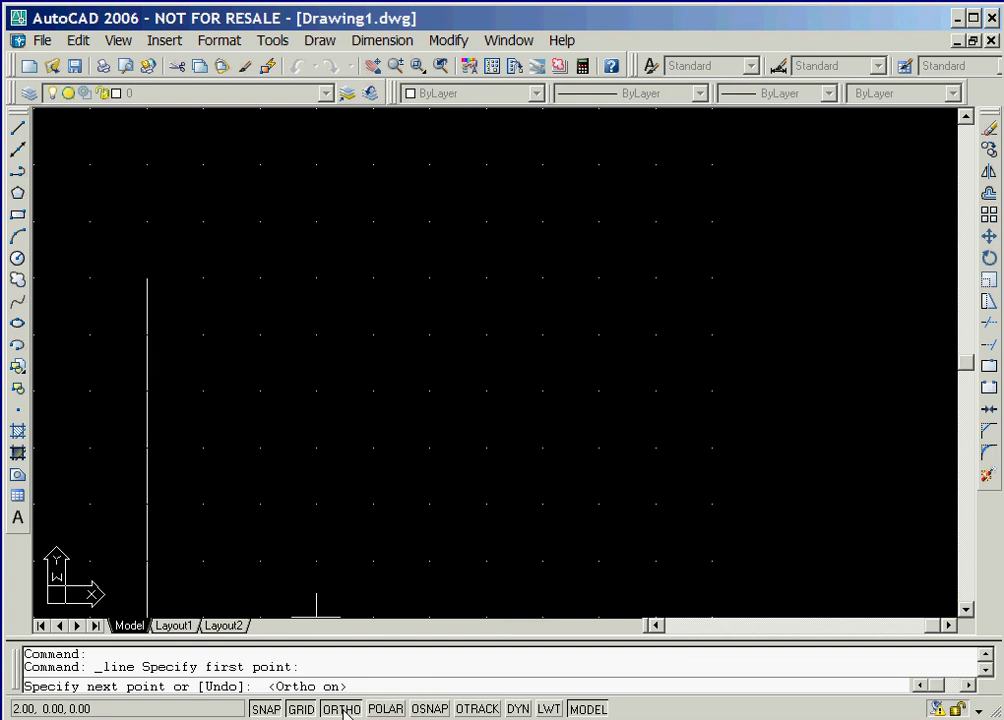
pyautogui.click(147, 391)
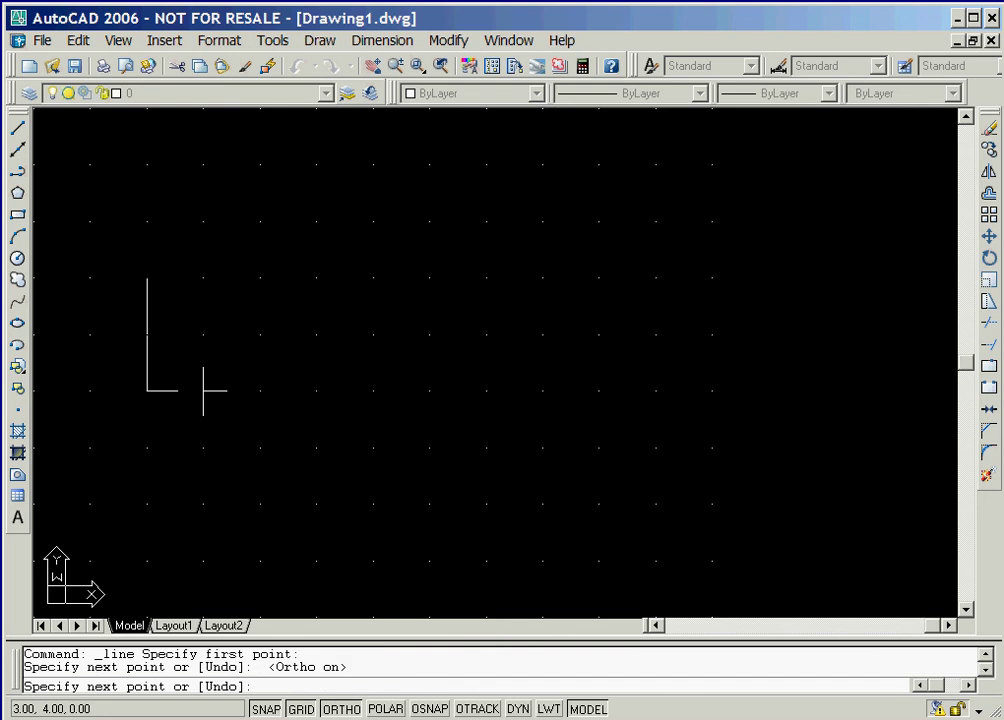
pyautogui.click(203, 391)
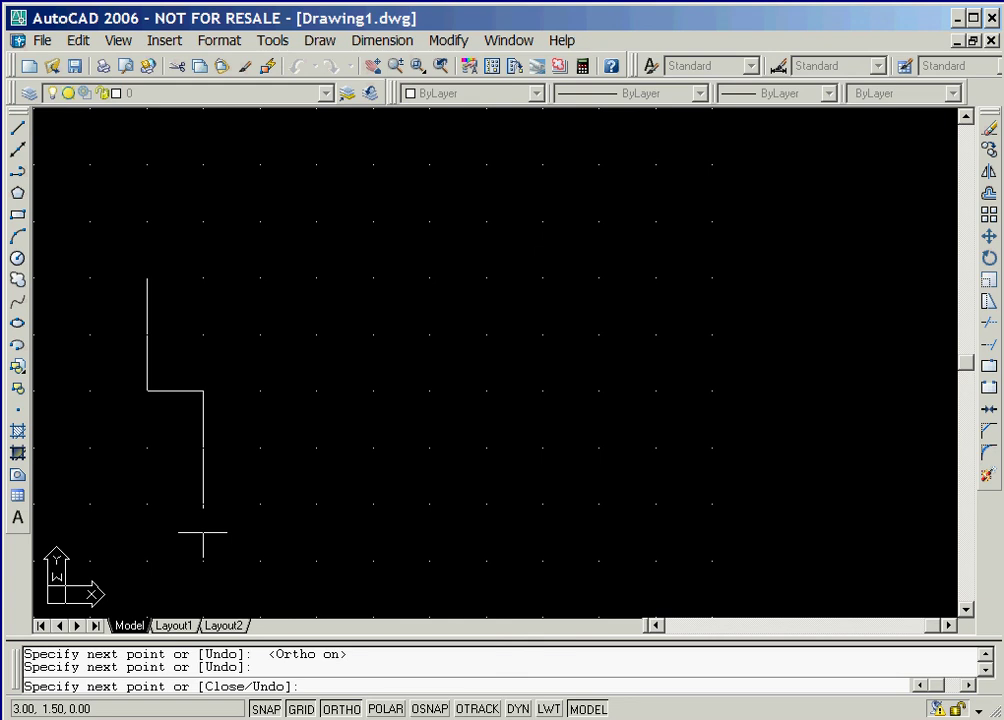
pyautogui.click(203, 533)
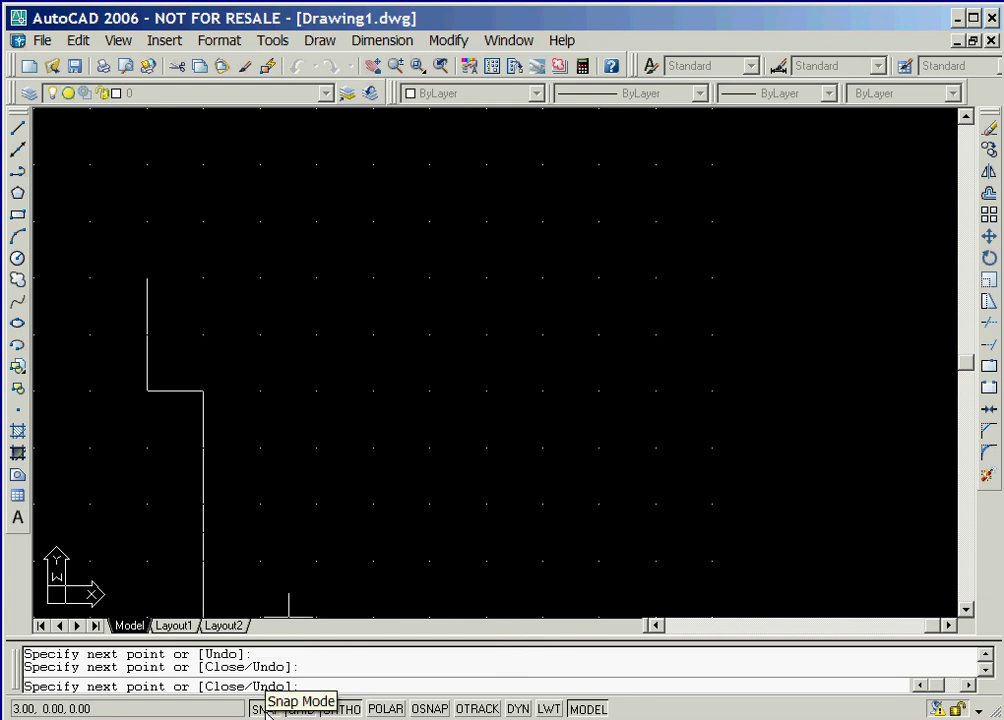
# Step: With snap off, extend a long horizontal segment right from (3, 1.5) and end the line
pyautogui.click(265, 709)
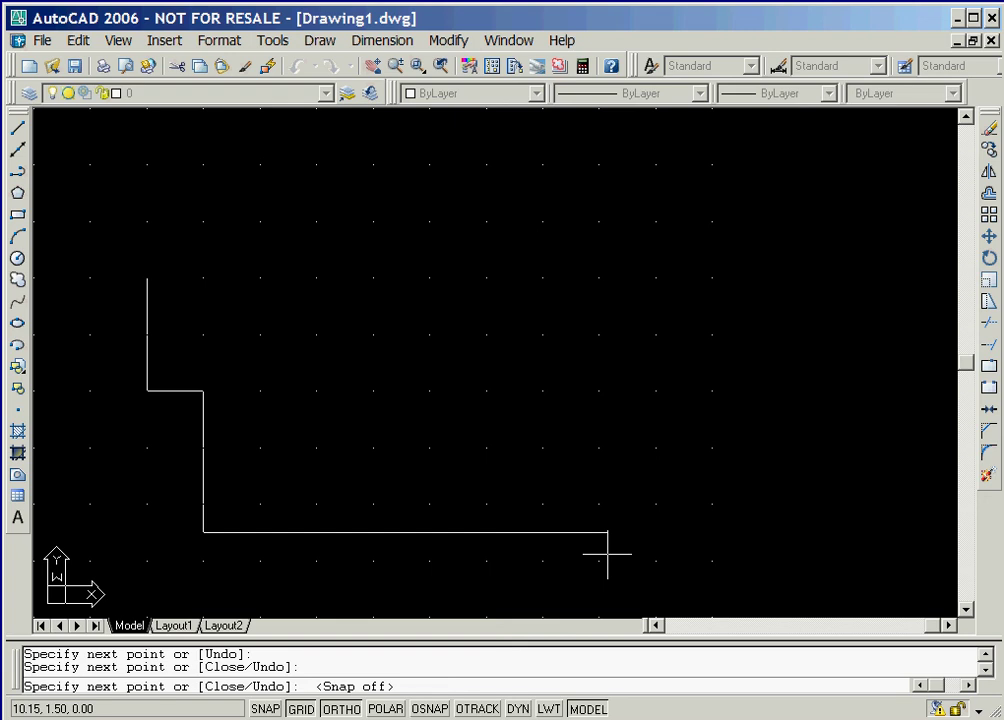
pyautogui.rightClick(637, 489)
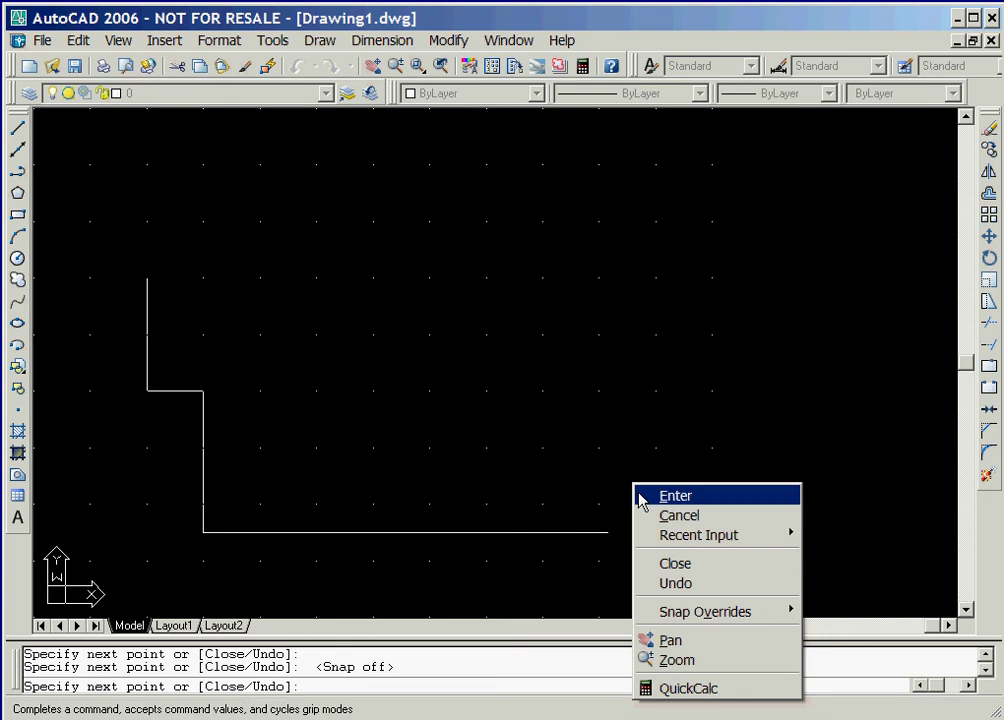
pyautogui.click(640, 497)
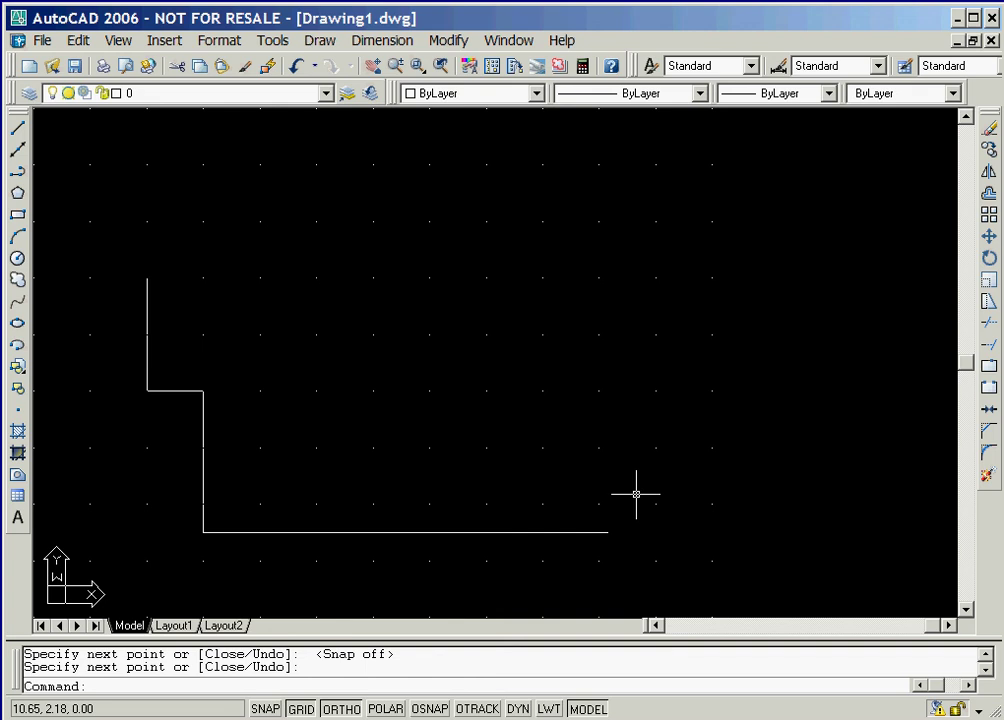
# Step: Start a new line, show the Object Snap toolbar and request Endpoint snapping
pyautogui.click(19, 131)
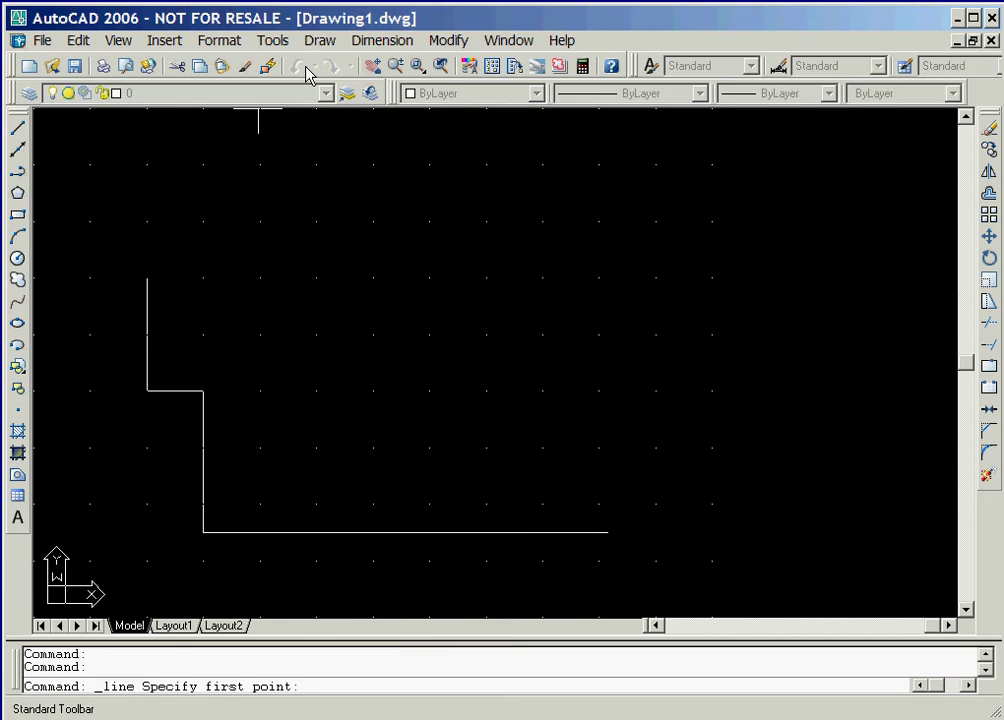
pyautogui.rightClick(309, 76)
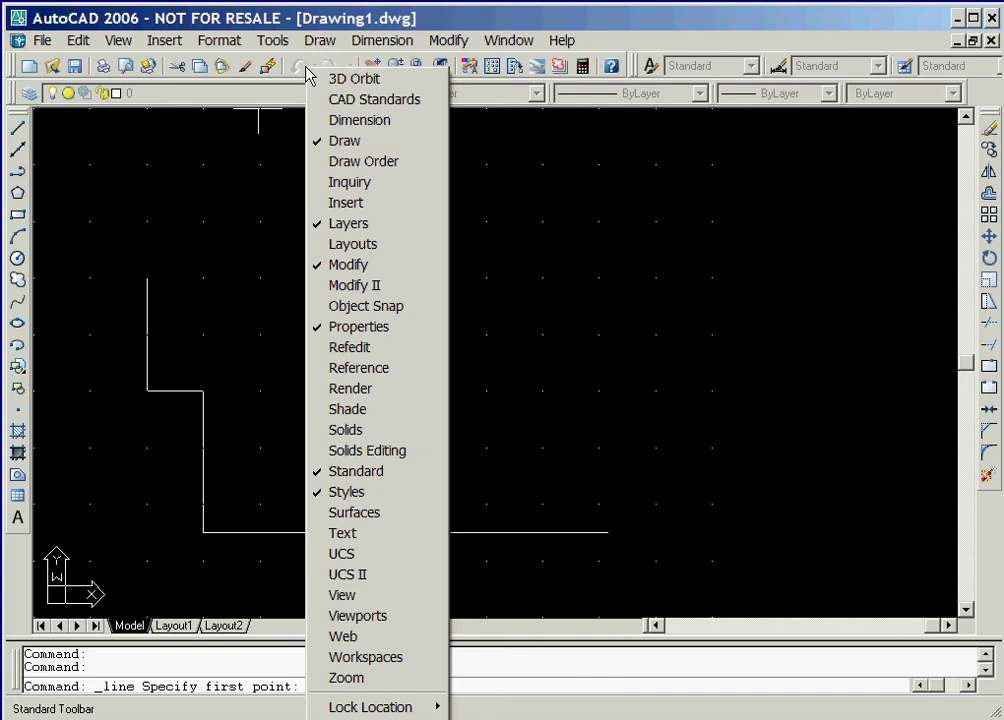
pyautogui.click(352, 306)
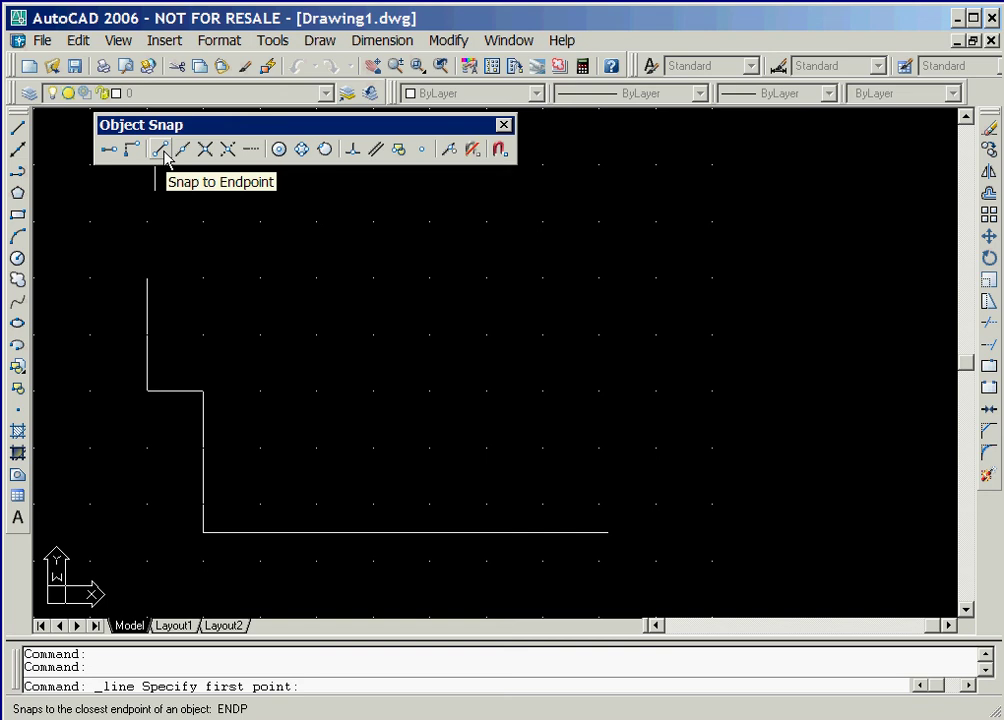
pyautogui.click(160, 150)
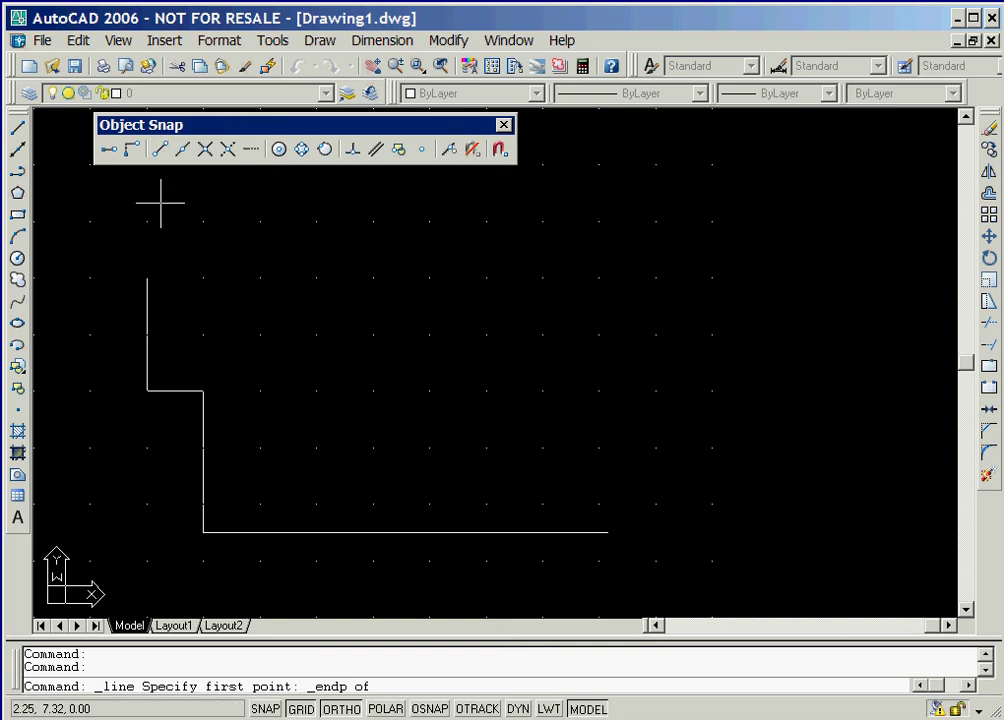
# Step: Draw a horizontal line from the (2, 6) endpoint right to about (5.09, 6)
pyautogui.click(146, 278)
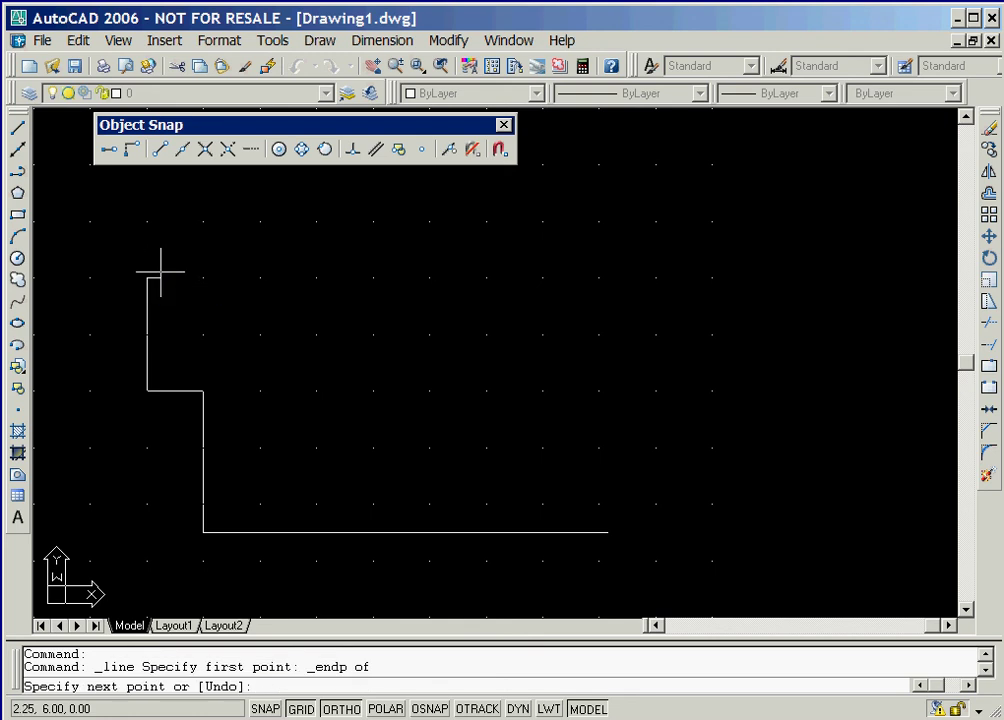
pyautogui.rightClick(321, 283)
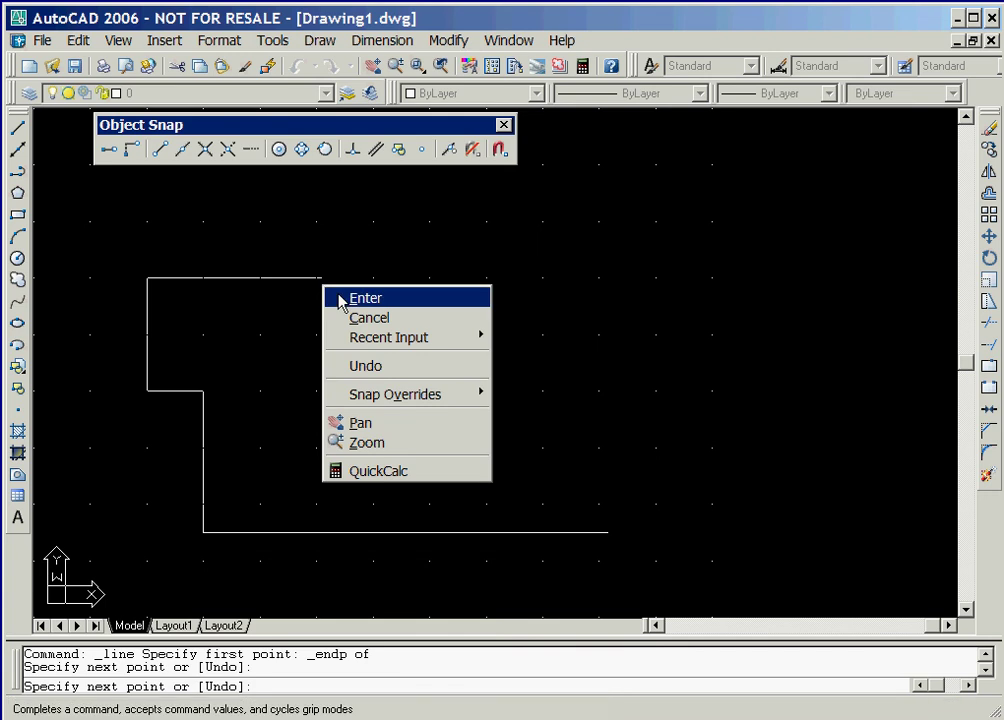
pyautogui.click(342, 299)
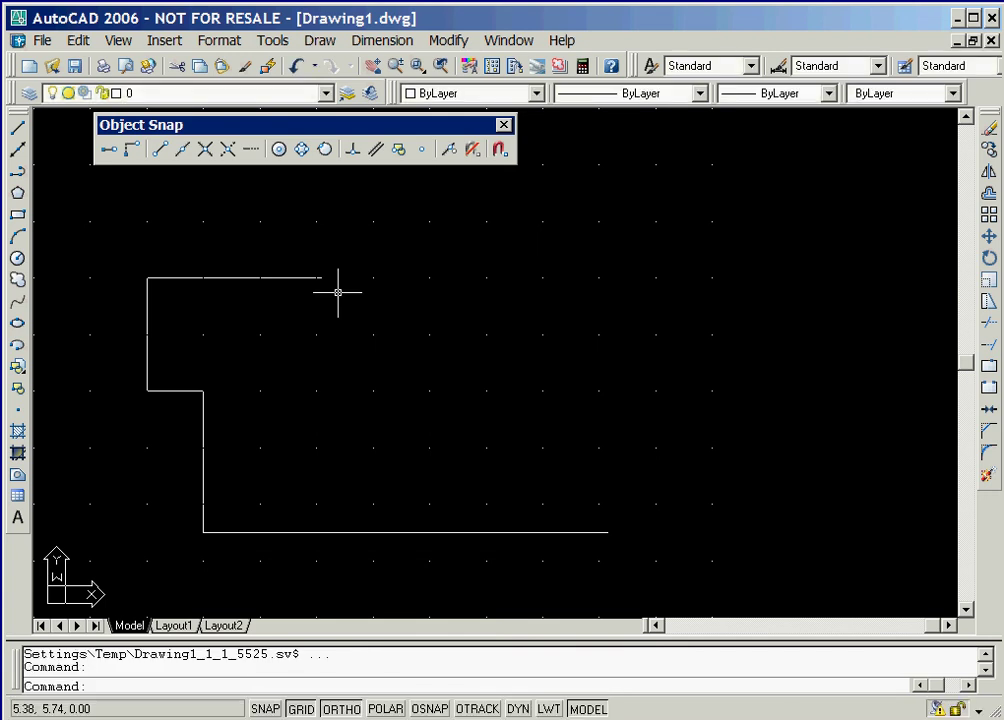
# Step: Turn snap back on and place a circle's centre at (9.50, 6.00)
pyautogui.click(17, 258)
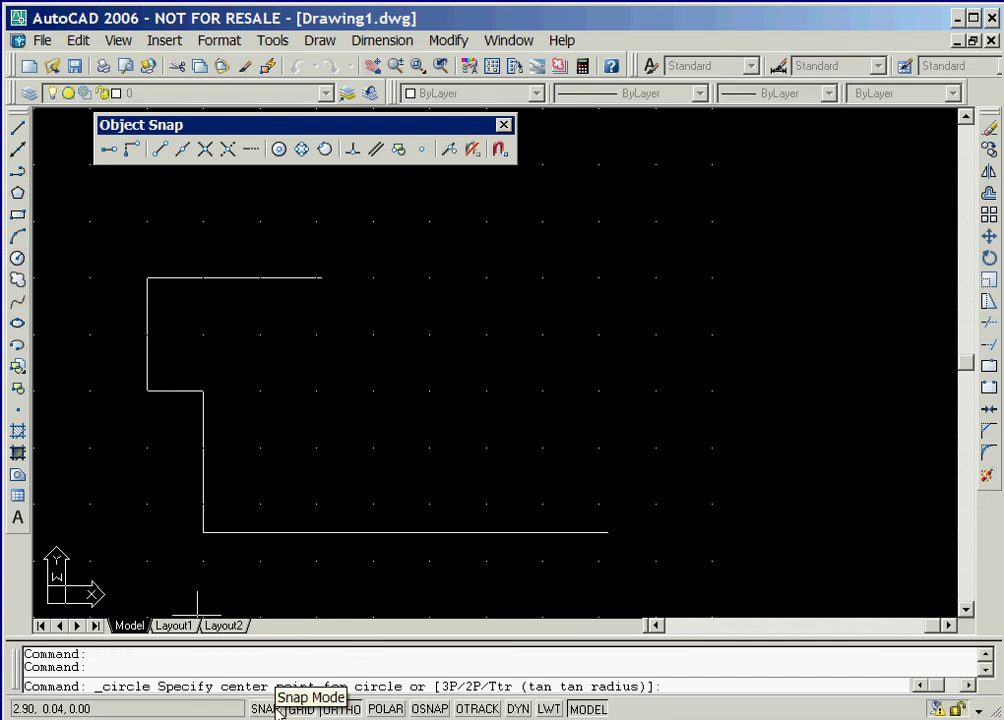
pyautogui.click(265, 709)
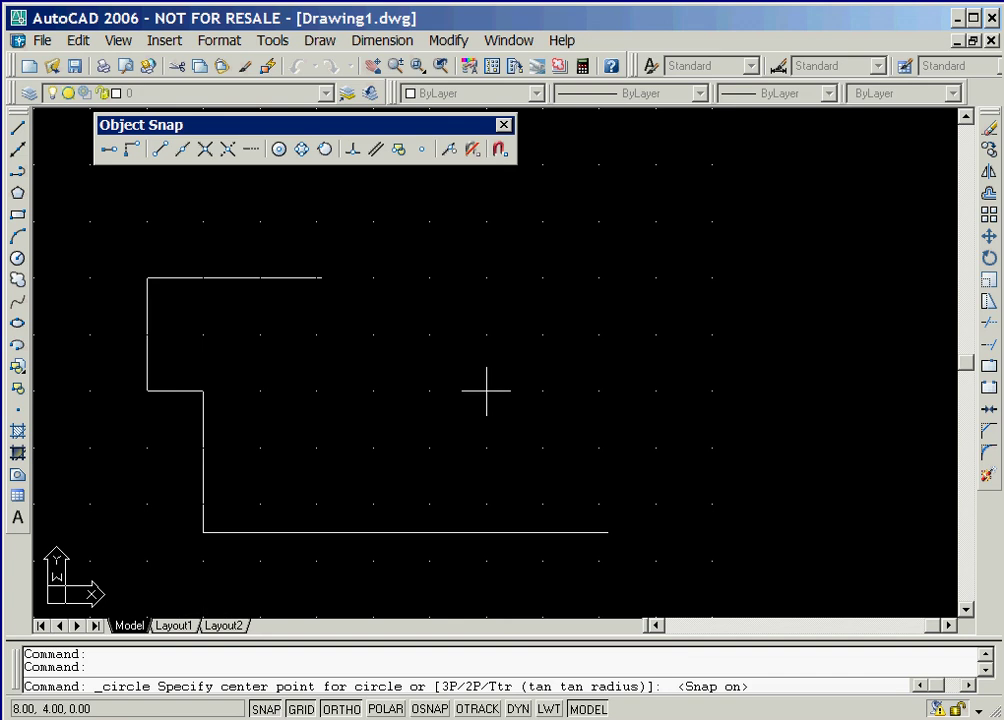
pyautogui.click(571, 278)
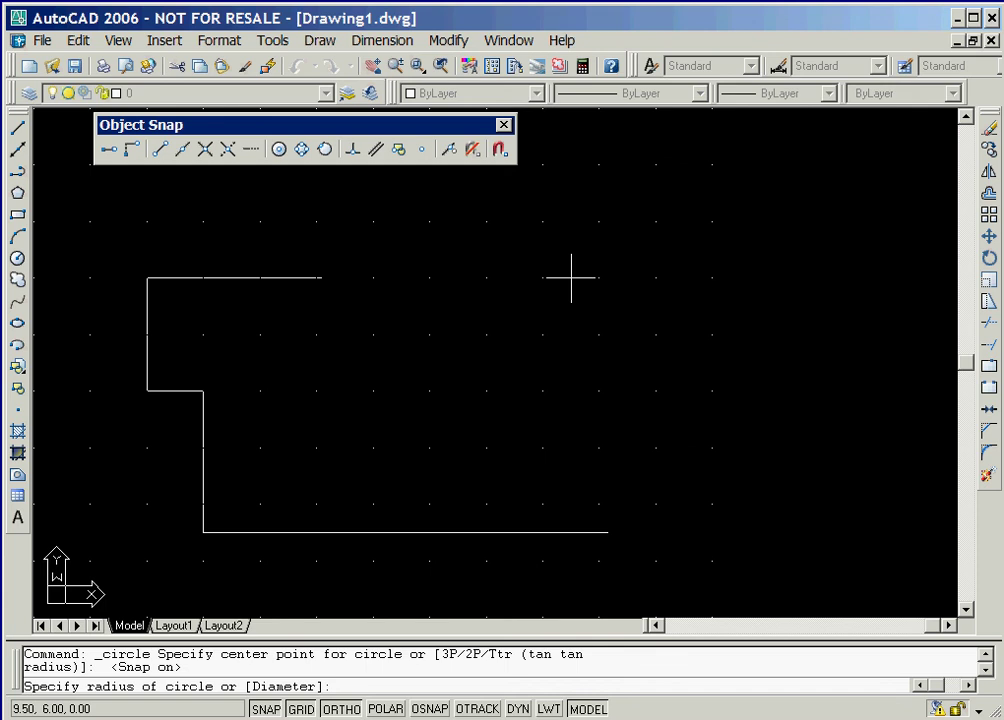